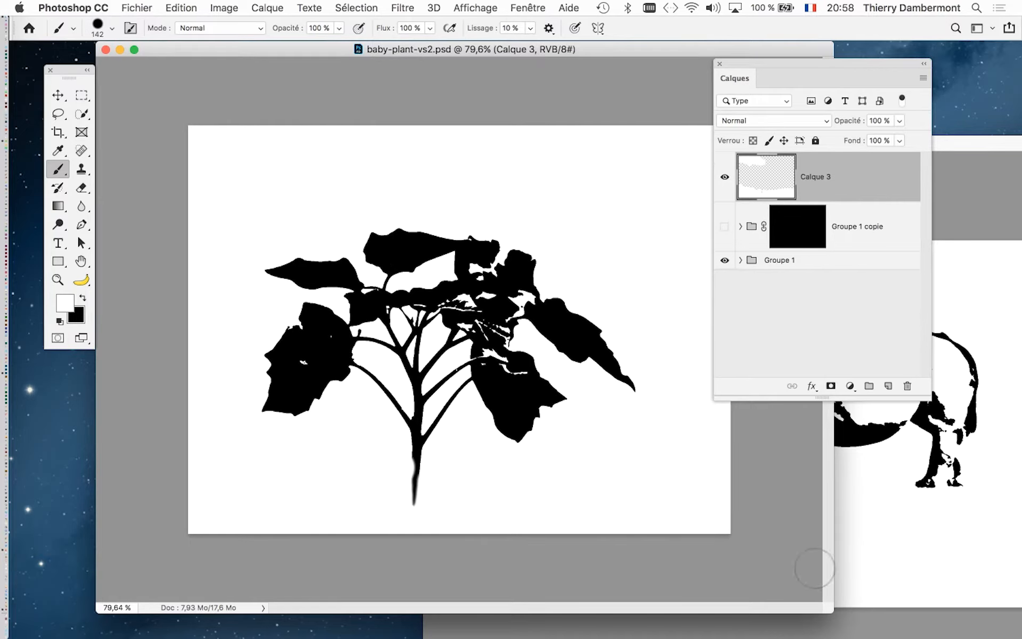
Step: Fit the baby-plant-vs2.psd view in a smaller window and combine all its layers into one new layer group
drag(826, 604, 539, 441)
key(super+0)
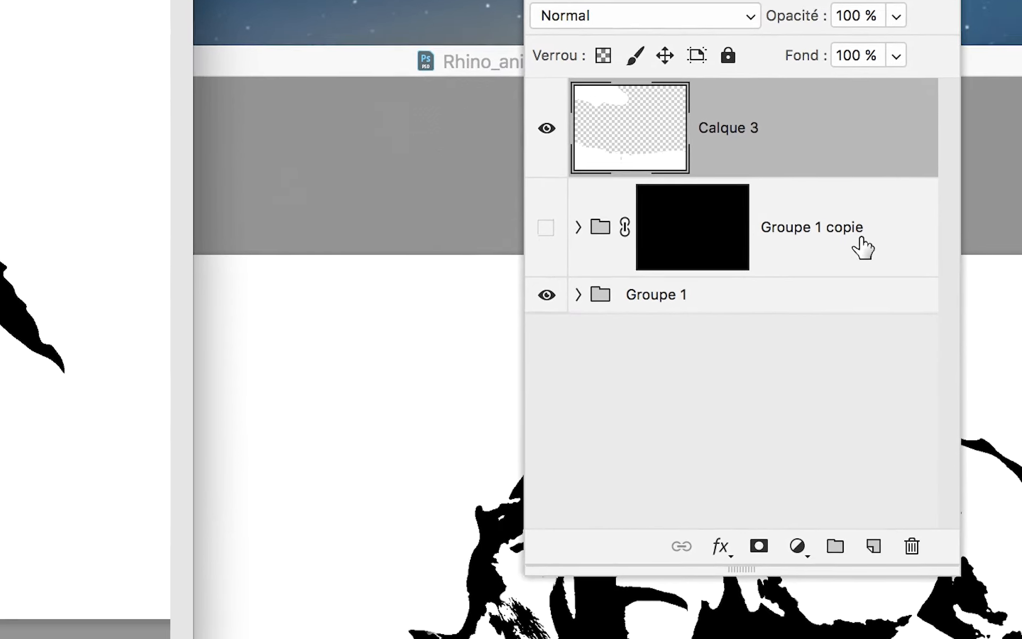
shift+click(861, 264)
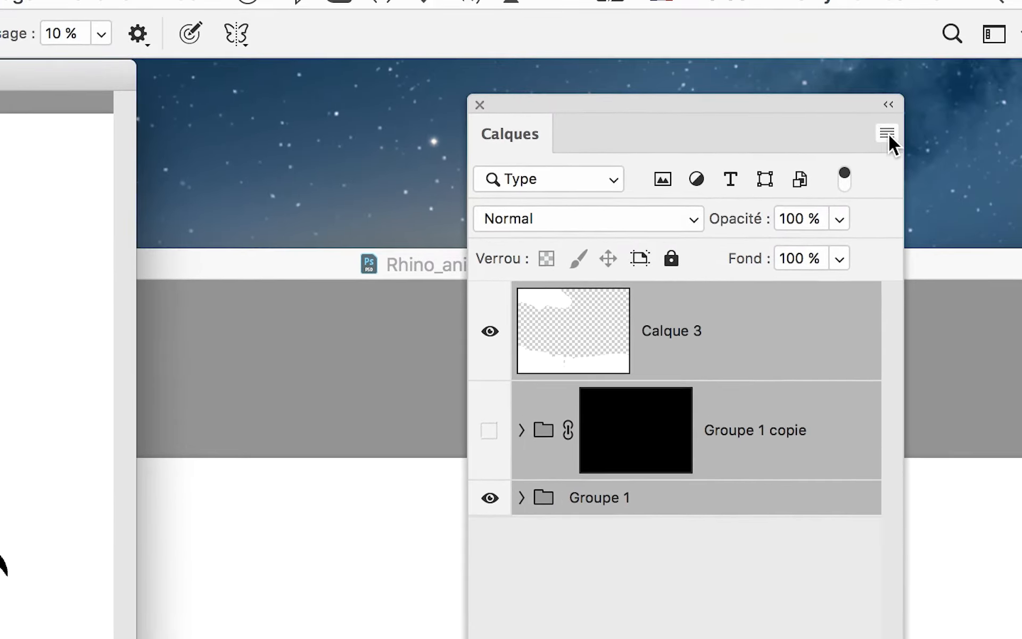
click(889, 134)
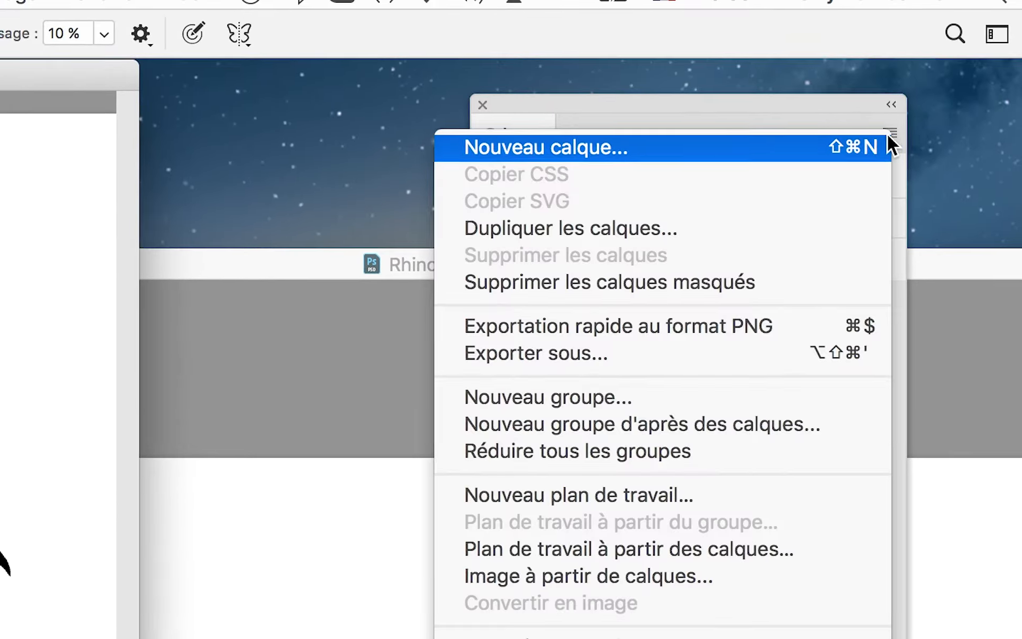
click(762, 415)
click(639, 289)
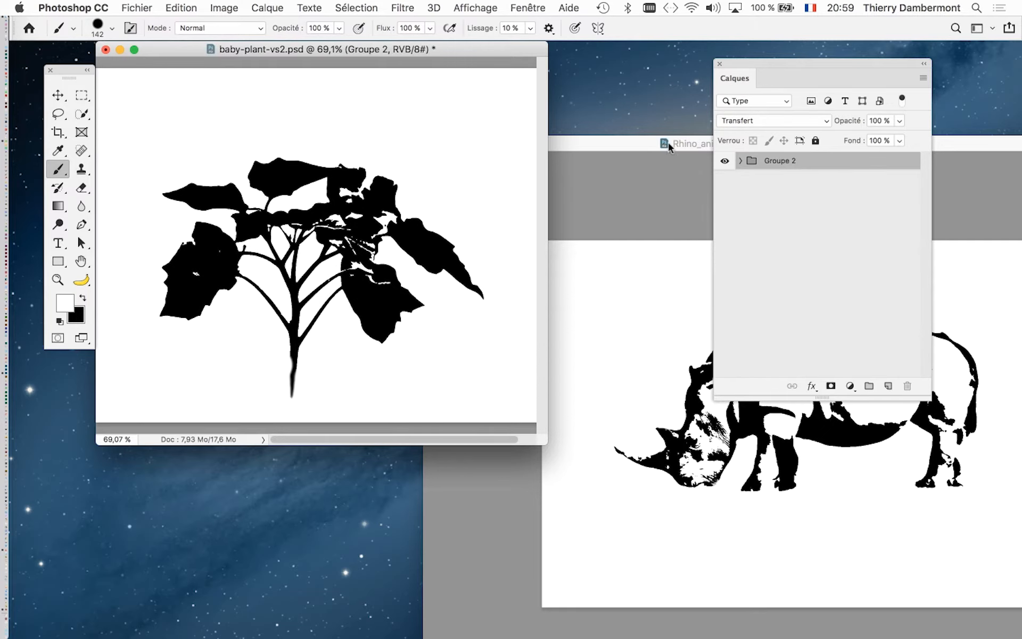
Step: Bring Rhino_animal_grazing-03.psd forward and combine all its layers into one new layer group
drag(668, 143, 378, 69)
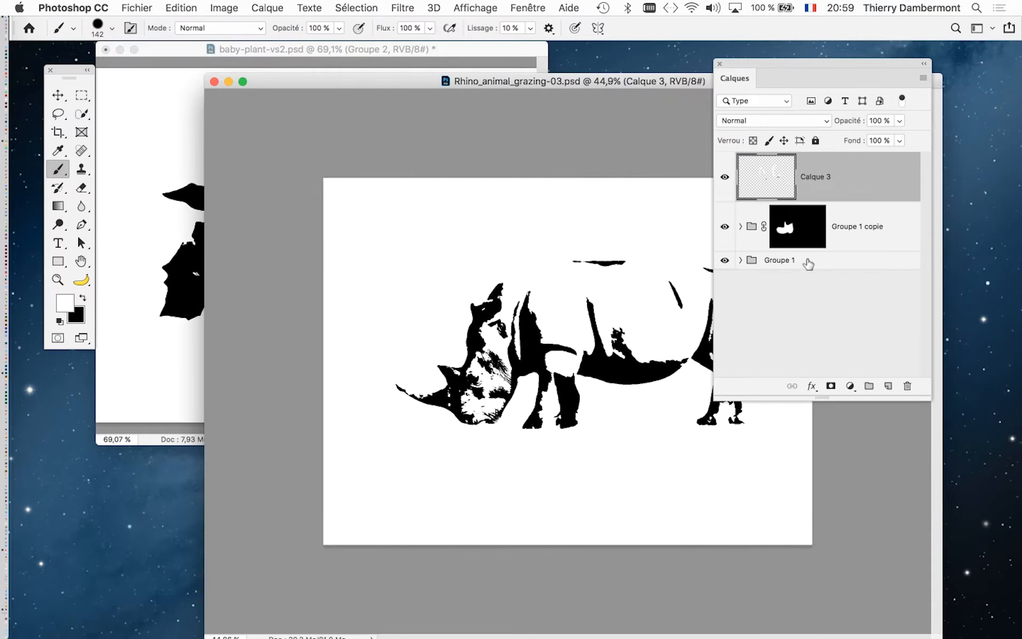
shift+click(810, 261)
click(919, 79)
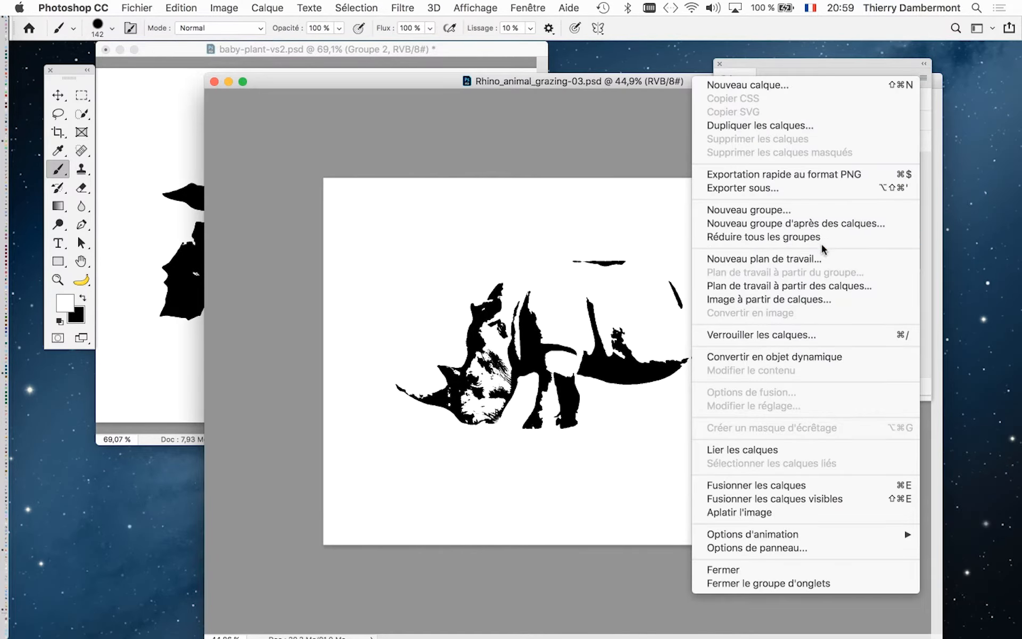
click(770, 224)
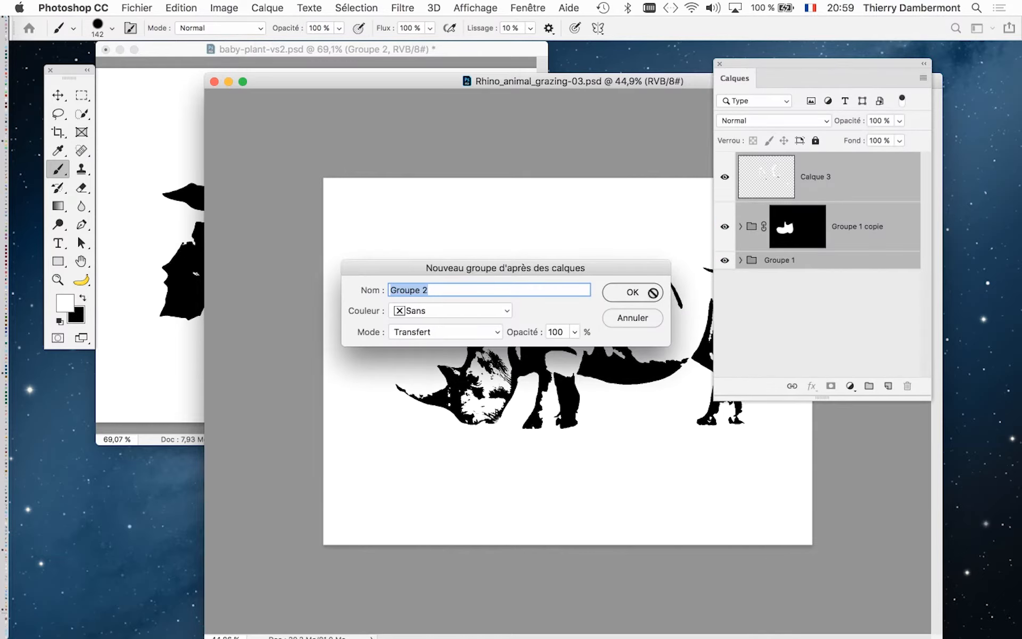
click(639, 291)
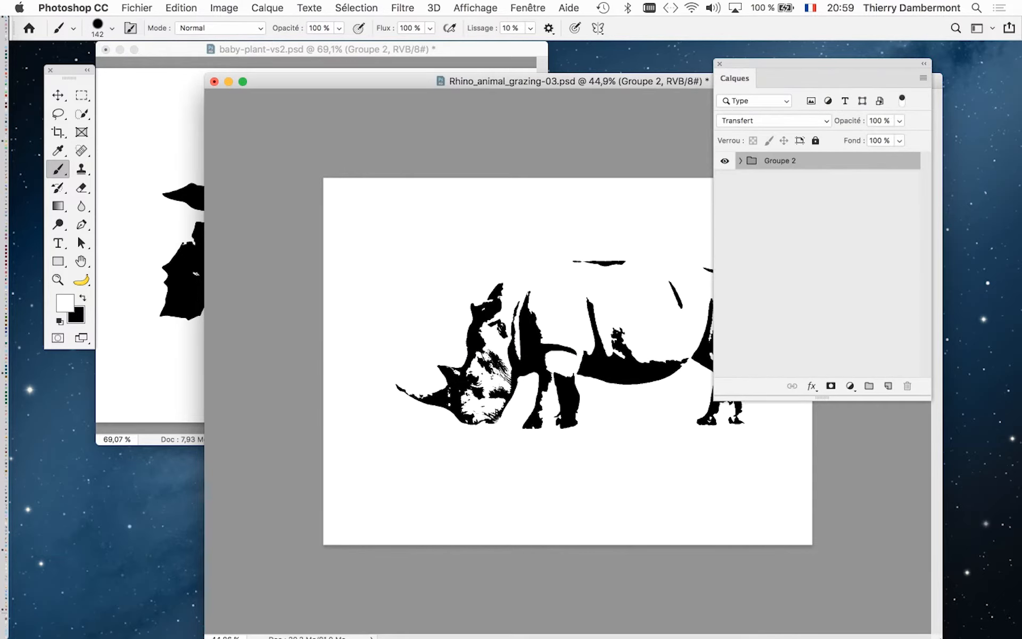
Step: Arrange the plant and rhino documents to view both, and inspect the nested contents of the plant's layer group
drag(615, 85, 756, 187)
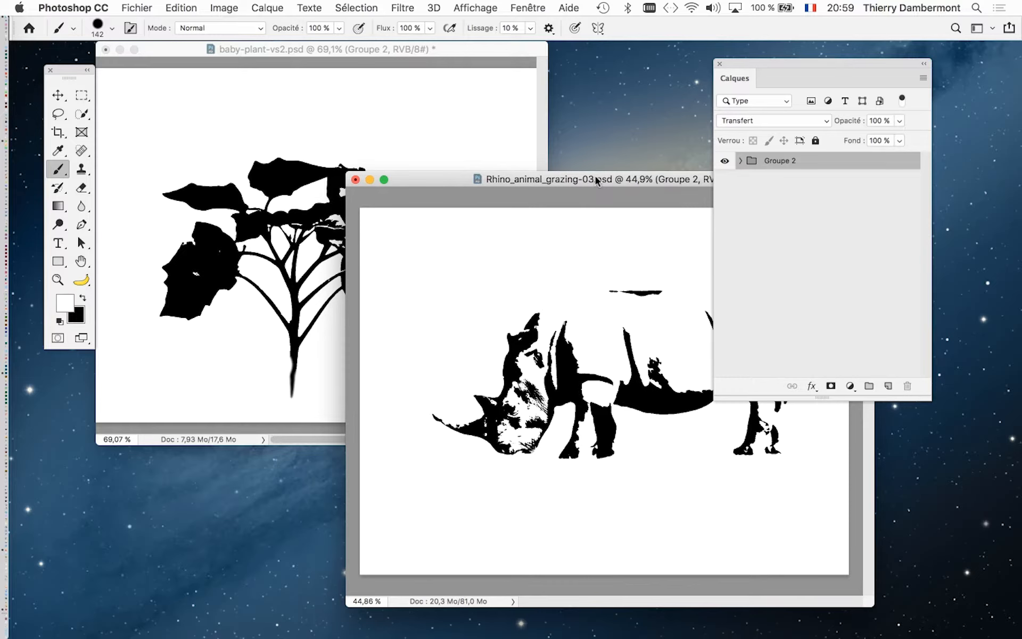
click(467, 48)
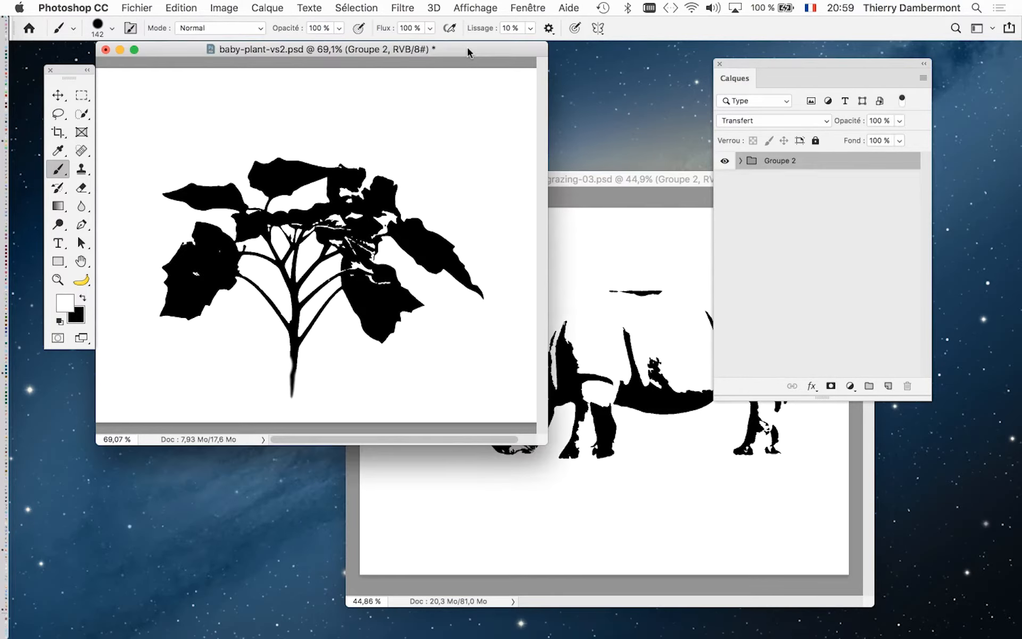
drag(468, 47, 477, 68)
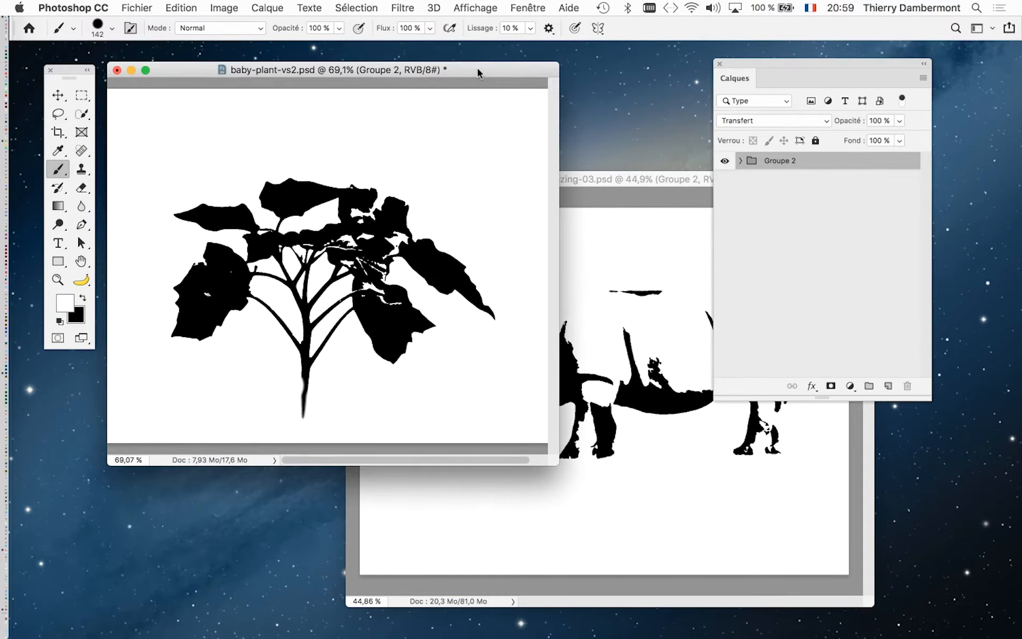
click(740, 161)
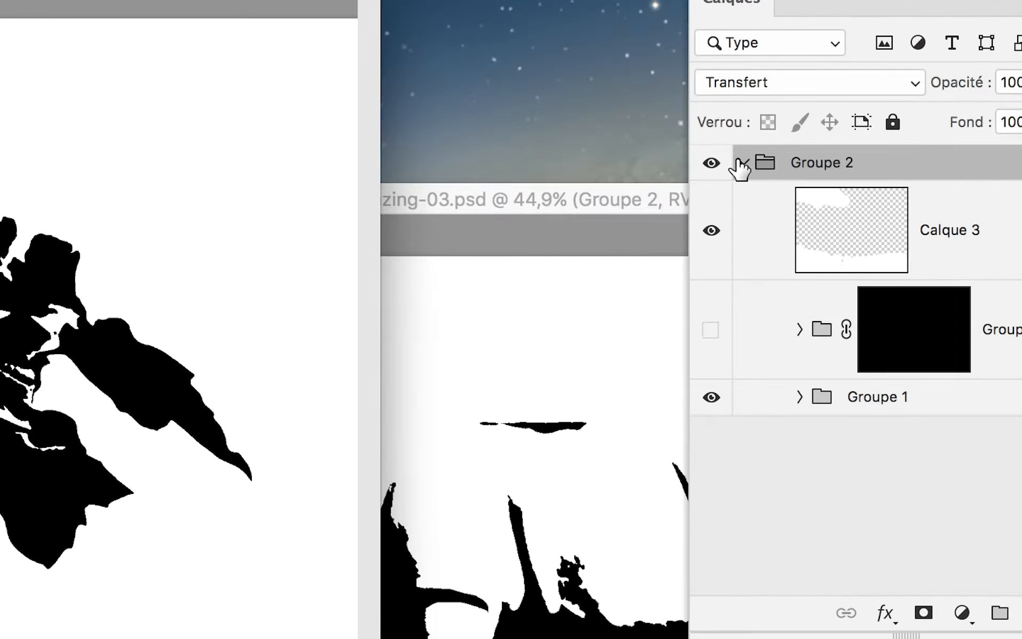
click(799, 397)
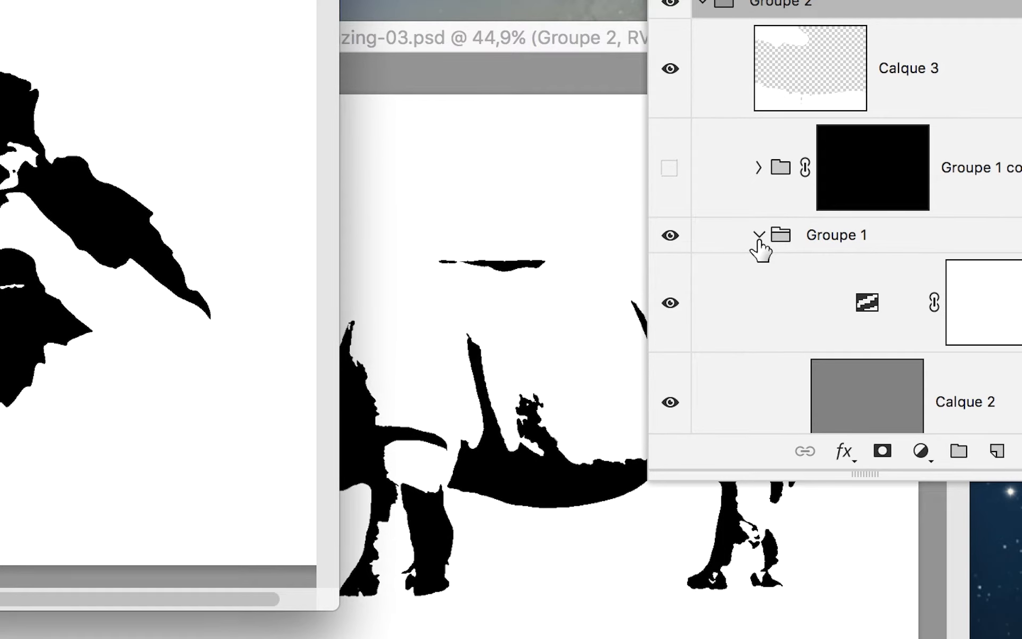
click(759, 235)
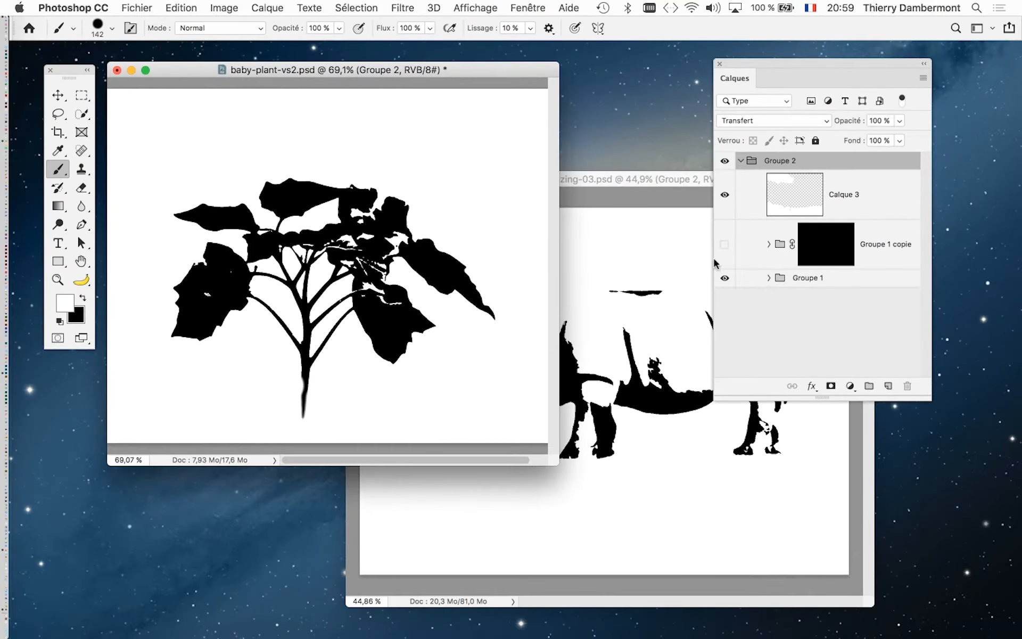
Step: Close the rhino and plant documents without saving, and dismiss the welcome screen
click(501, 42)
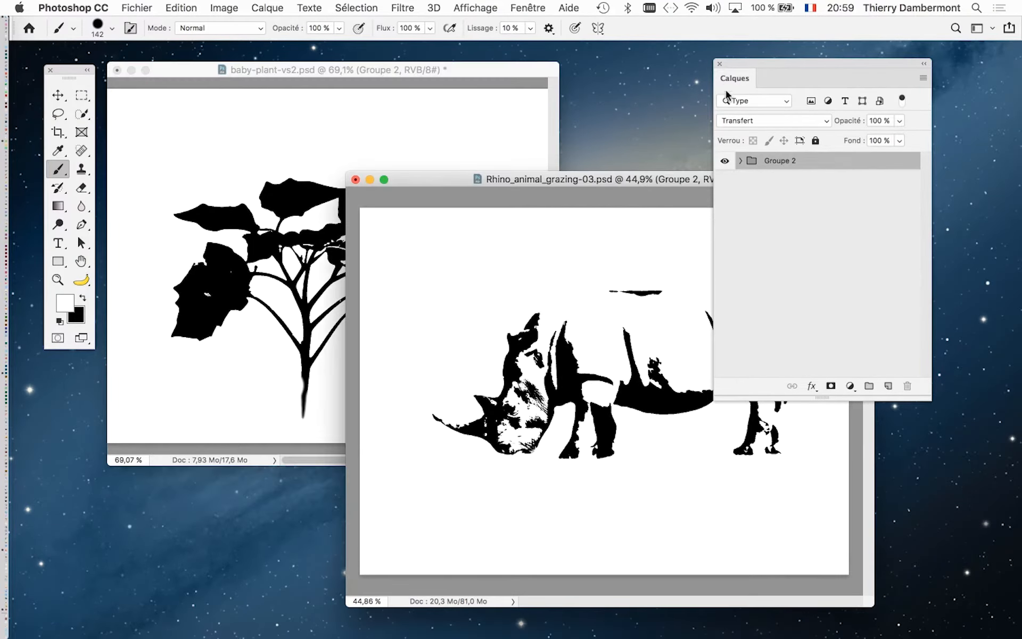
click(355, 180)
click(483, 234)
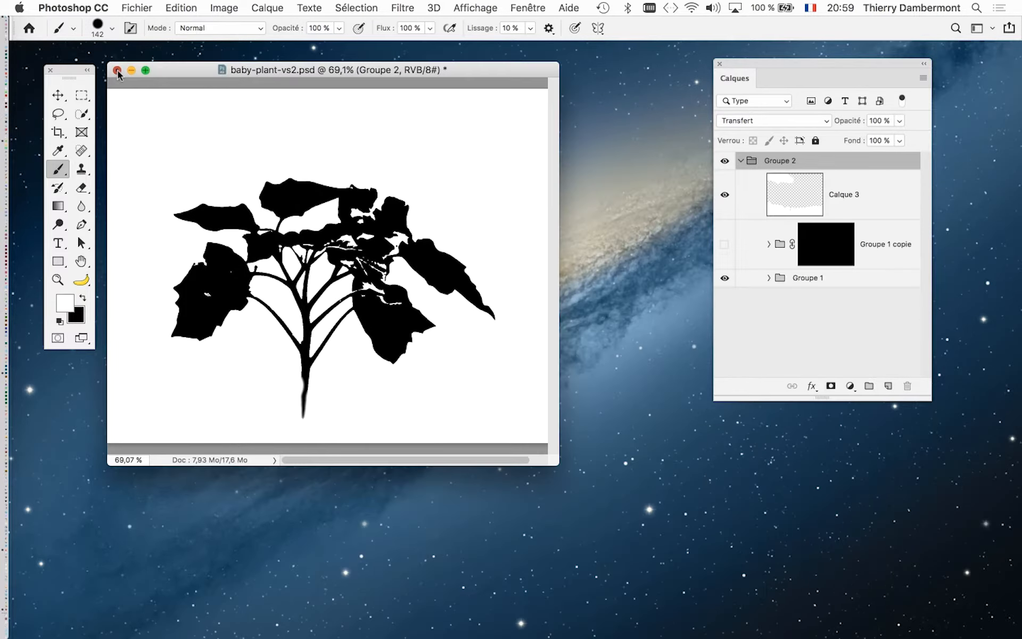
click(477, 232)
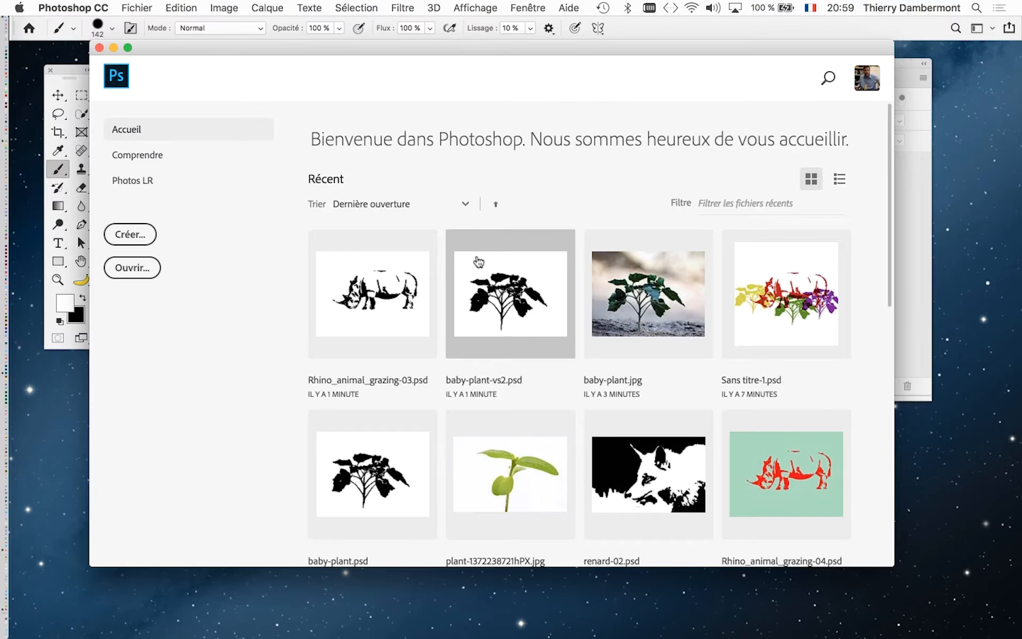
click(99, 47)
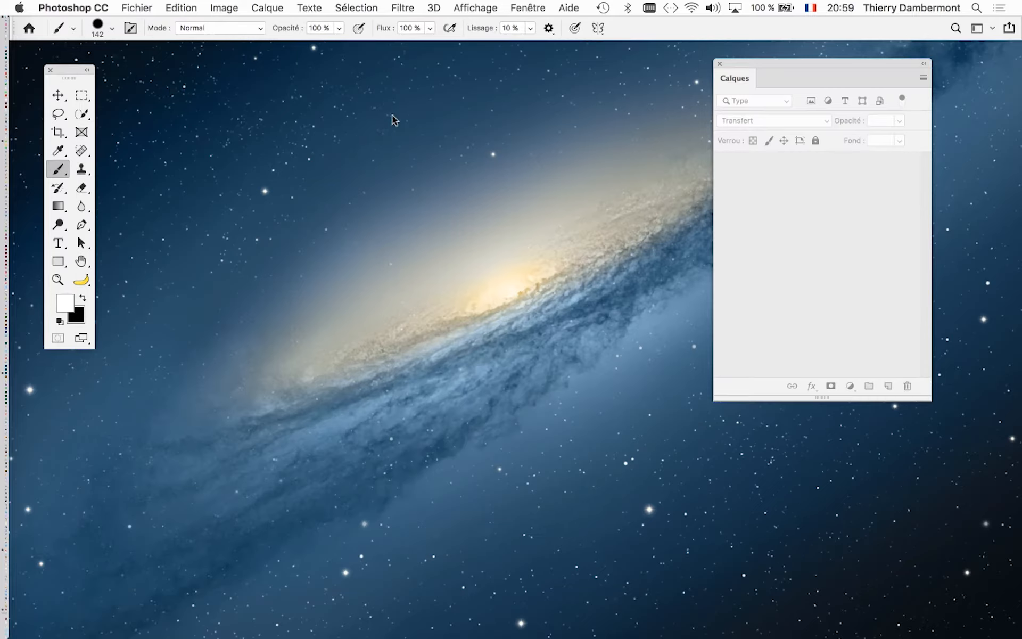
Step: Create a new blank square document and display it in full-screen mode with the canvas repositioned
click(152, 6)
click(177, 31)
click(852, 520)
drag(424, 47, 460, 72)
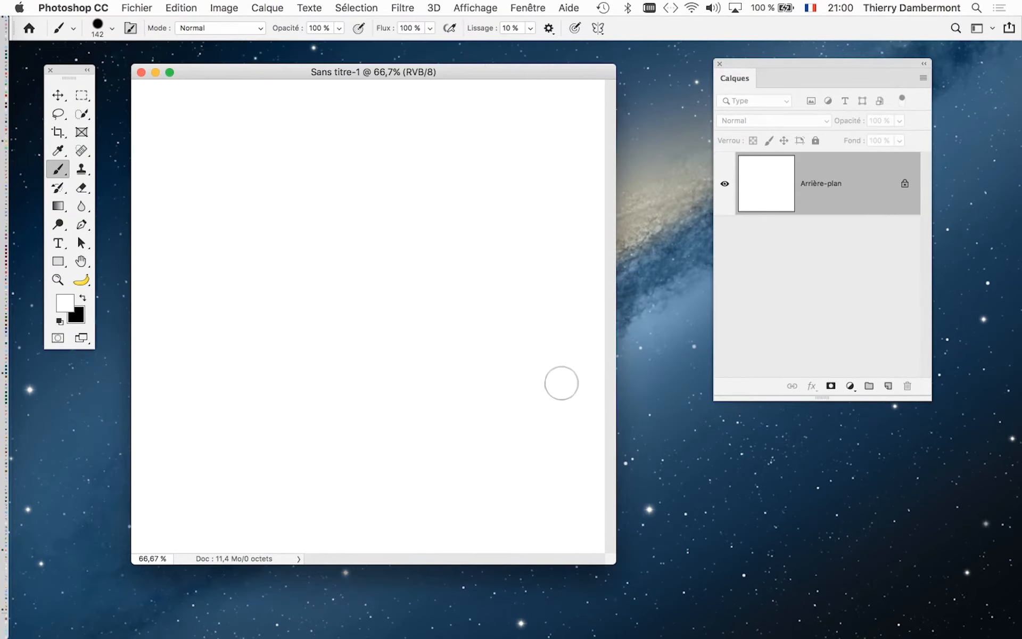
key(f)
drag(561, 385, 372, 301)
Step: Place baby-plant-vs2.psd and Rhino_animal_grazing-03.psd into the new document as linked smart objects
click(137, 8)
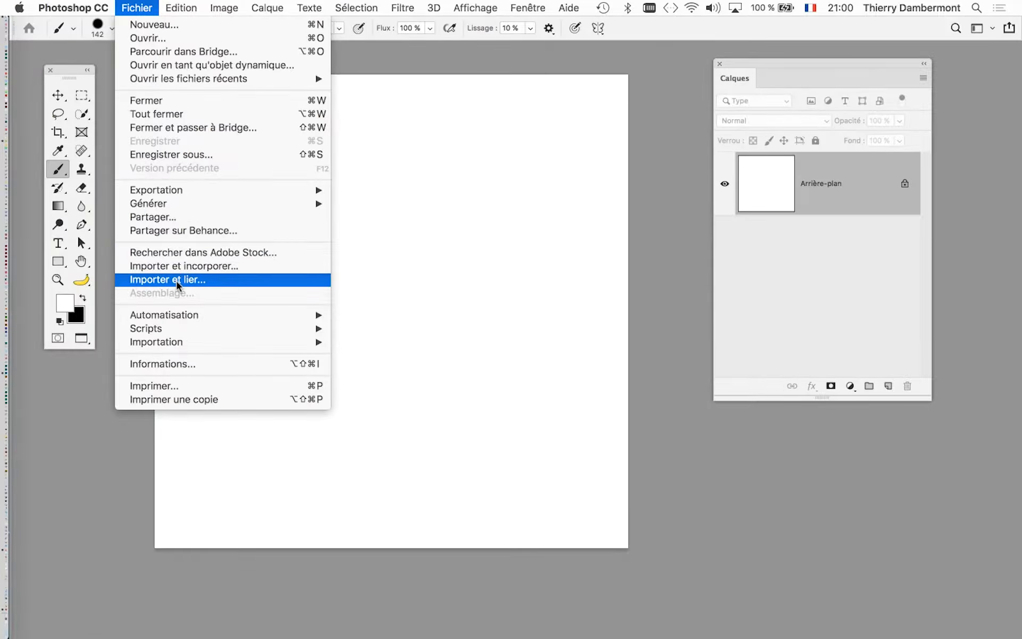
click(177, 281)
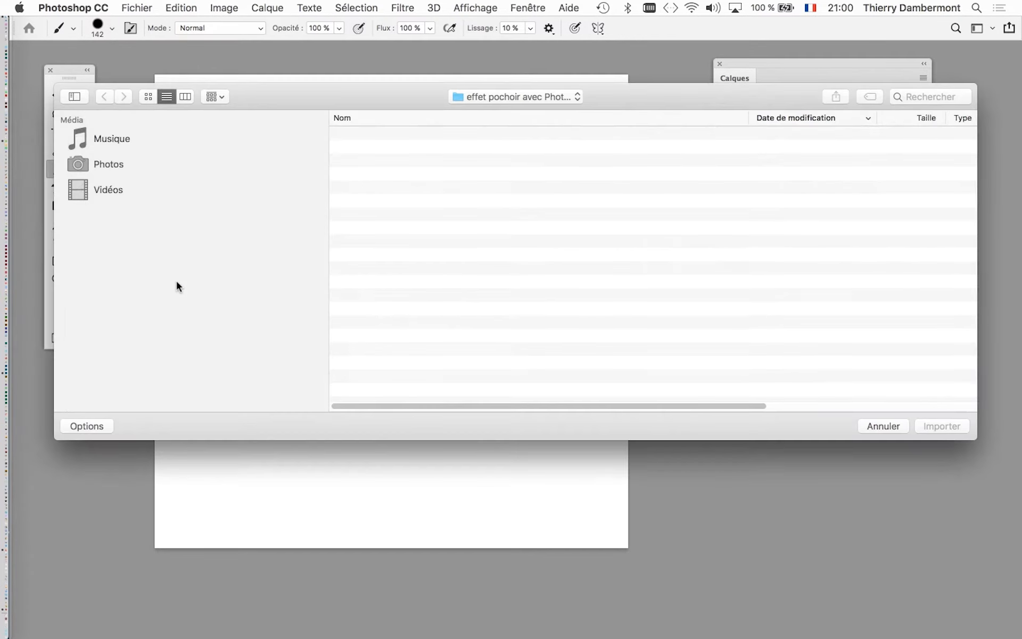
click(372, 135)
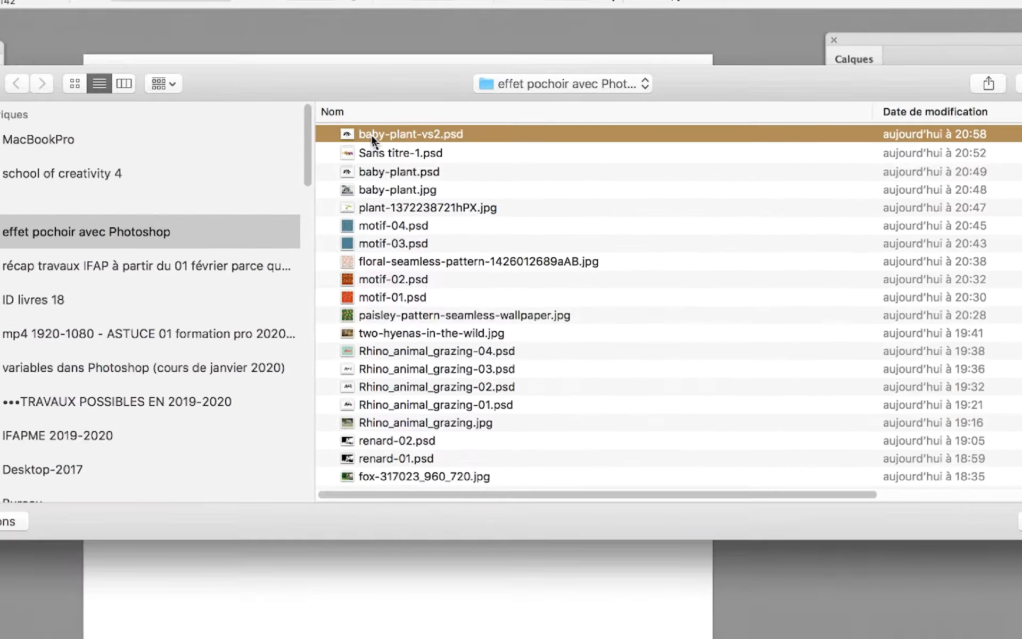
click(437, 369)
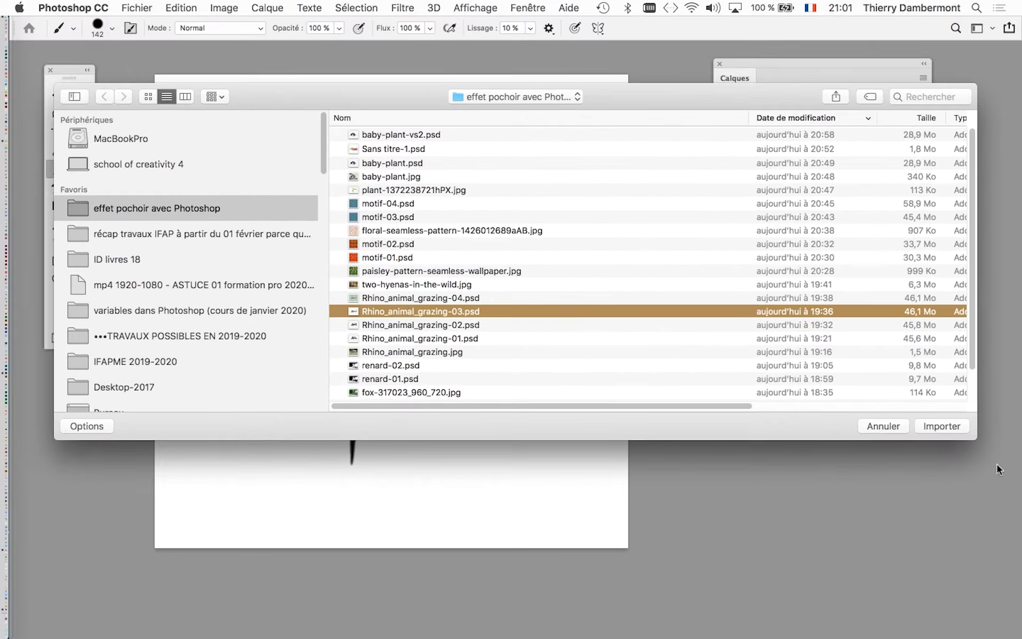
click(944, 426)
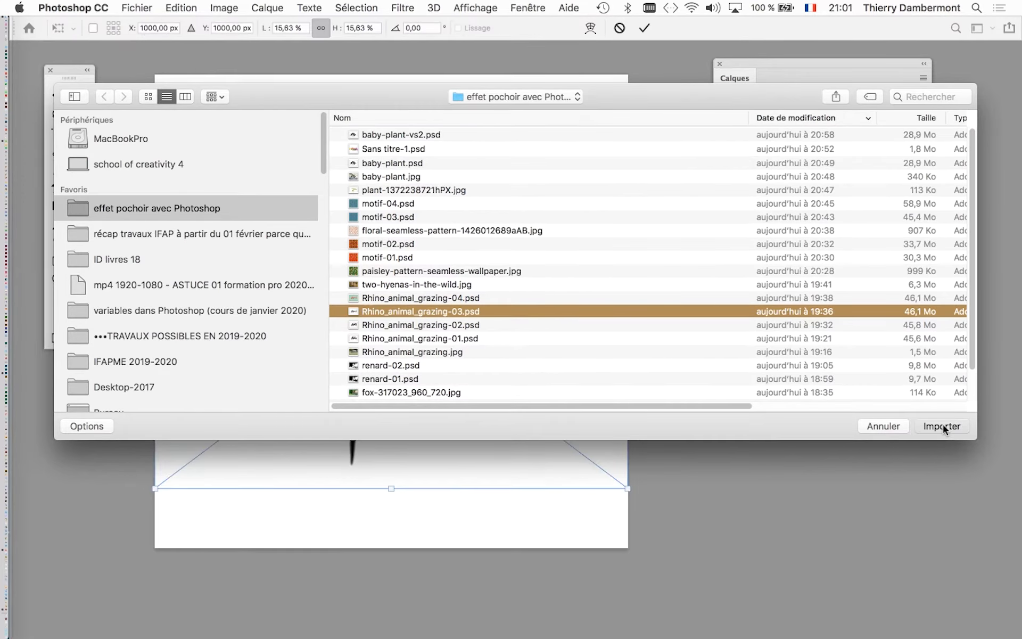
click(644, 28)
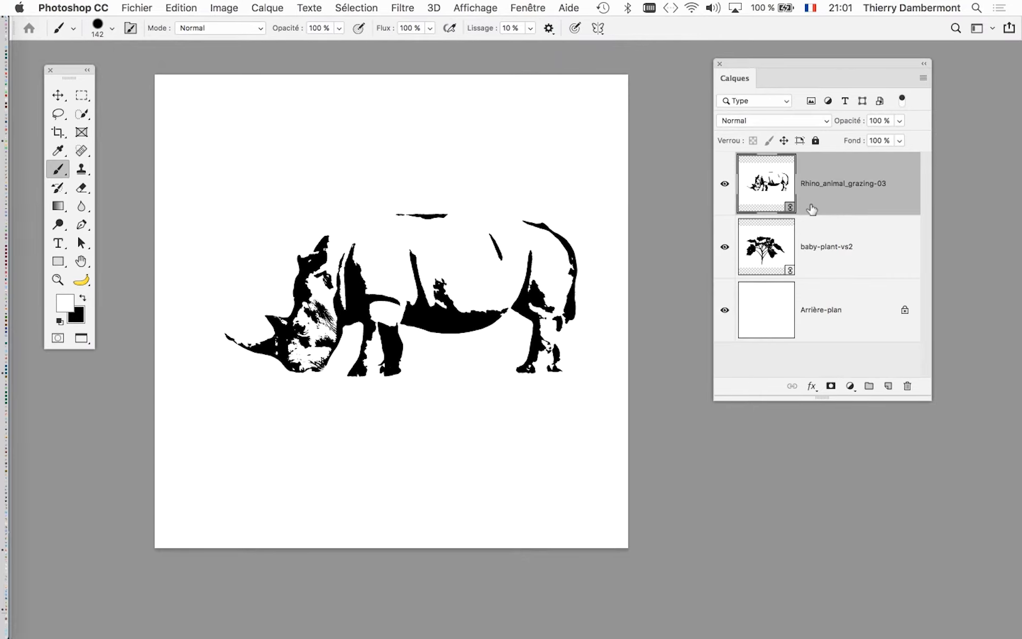
Step: Add a gradient map adjustment layer above the Rhino_animal_grazing-03 layer
drag(795, 64, 827, 68)
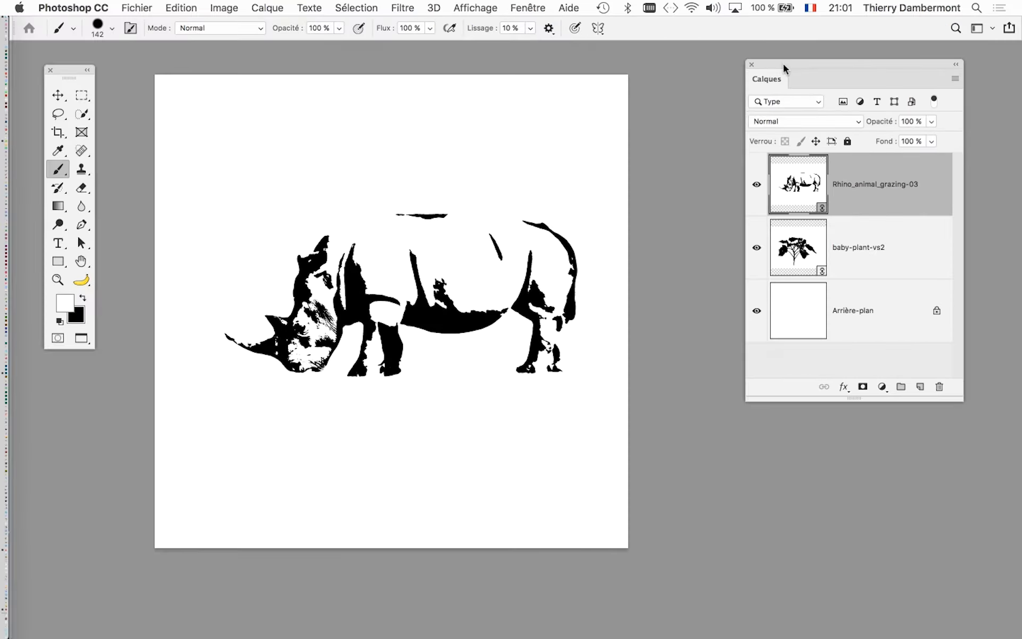
drag(783, 61, 666, 61)
click(782, 383)
click(830, 362)
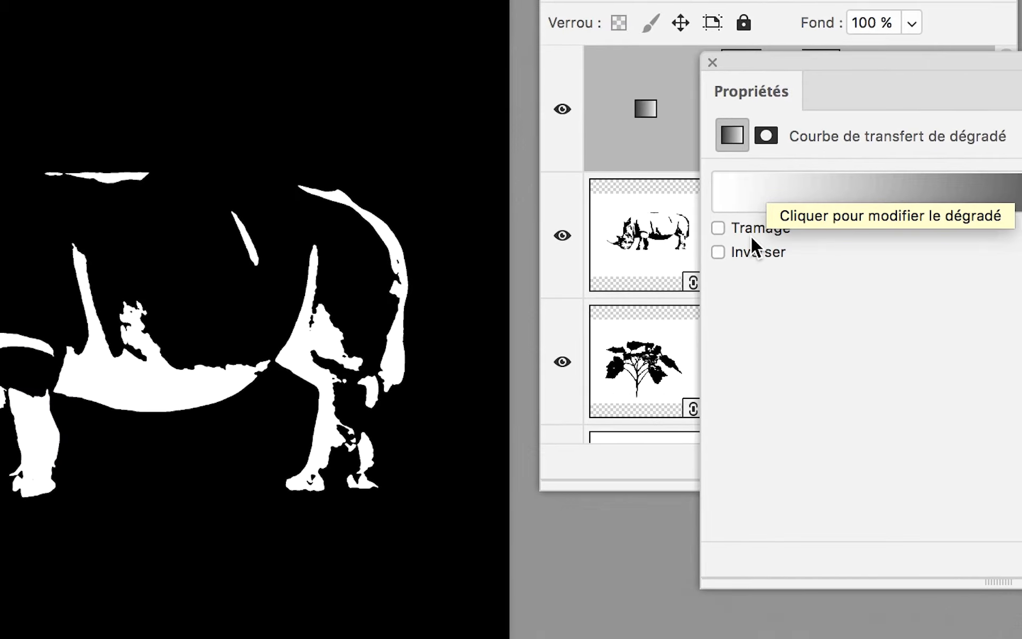
Step: Configure the gradient map as inverted with red replacing the black, and clip it to the Rhino_animal_grazing-03 layer
click(756, 253)
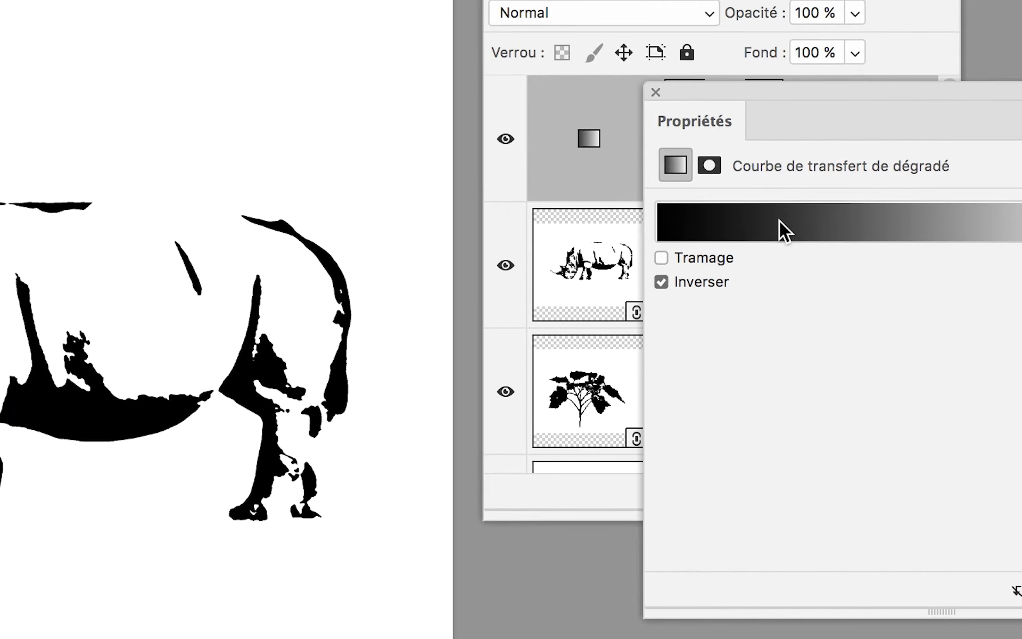
click(780, 220)
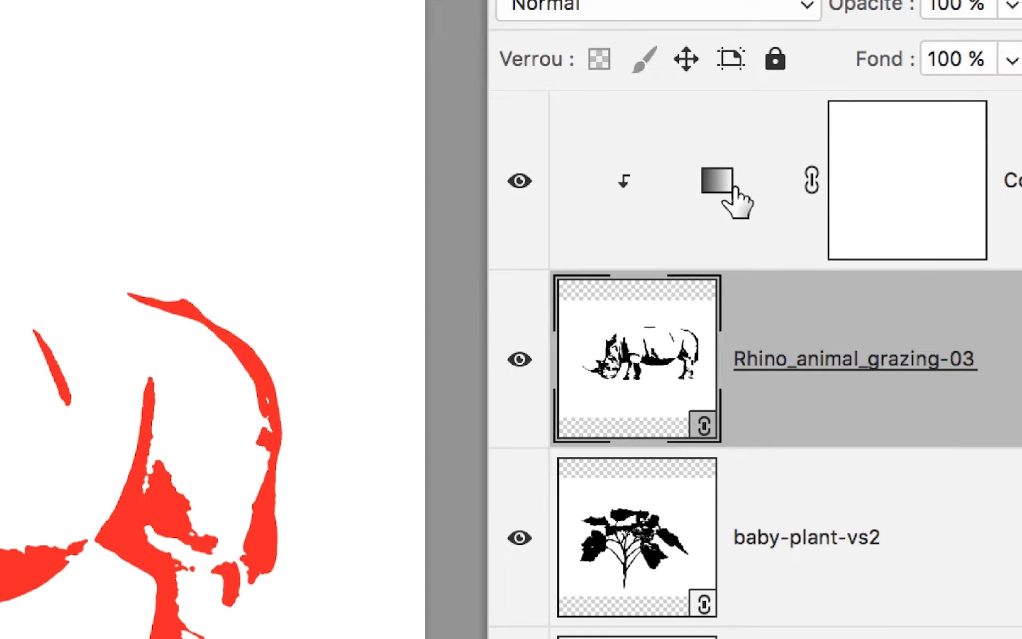
click(730, 189)
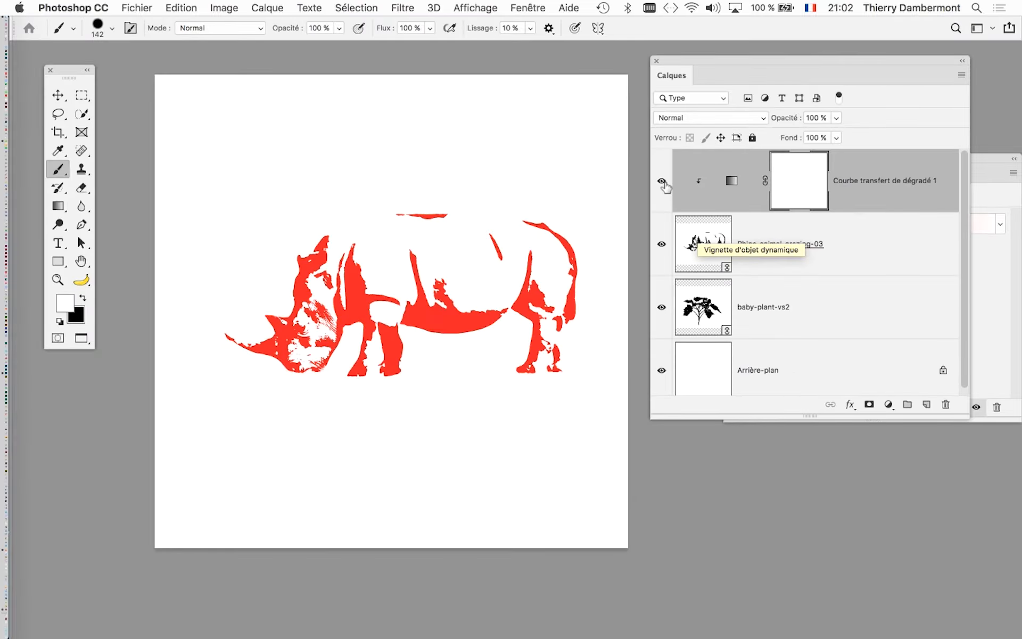
Step: Hide the rhino layer and add a gradient map adjustment layer above the baby-plant-vs2 layer
click(662, 244)
click(830, 306)
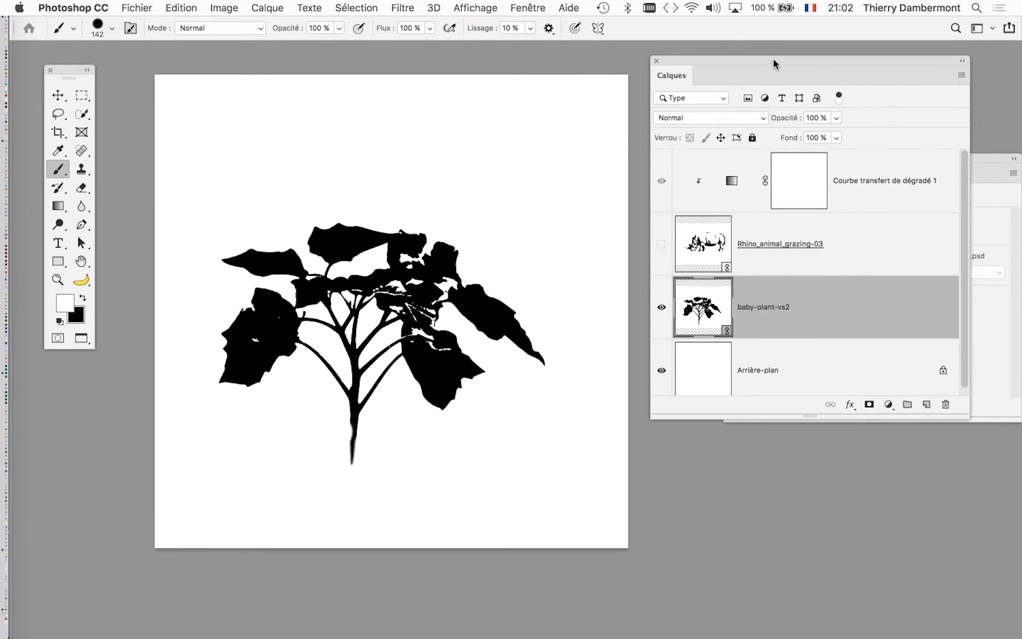
drag(774, 59, 720, 33)
click(834, 373)
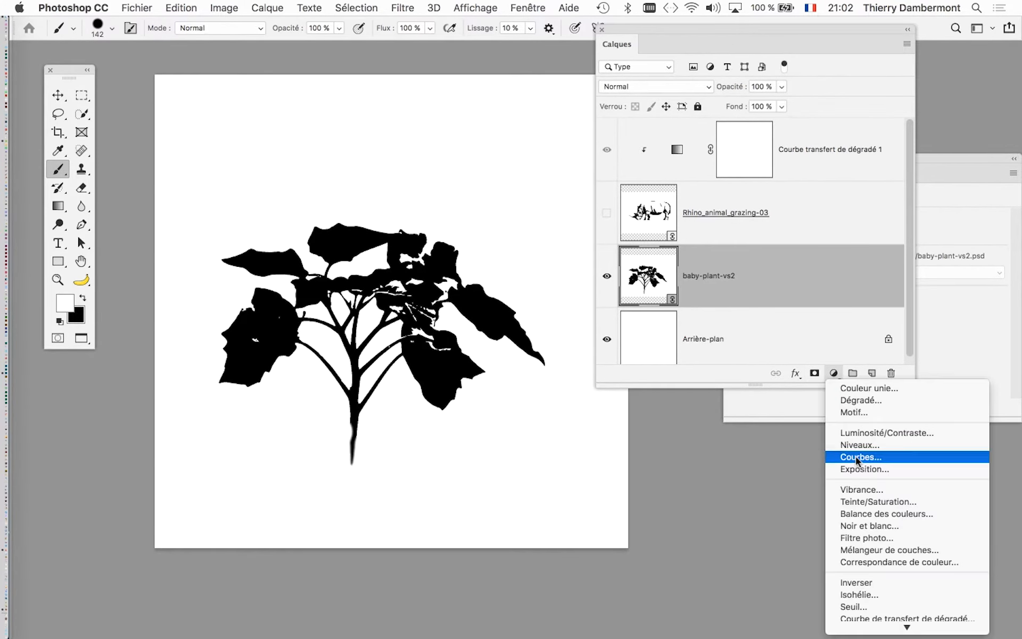
click(898, 620)
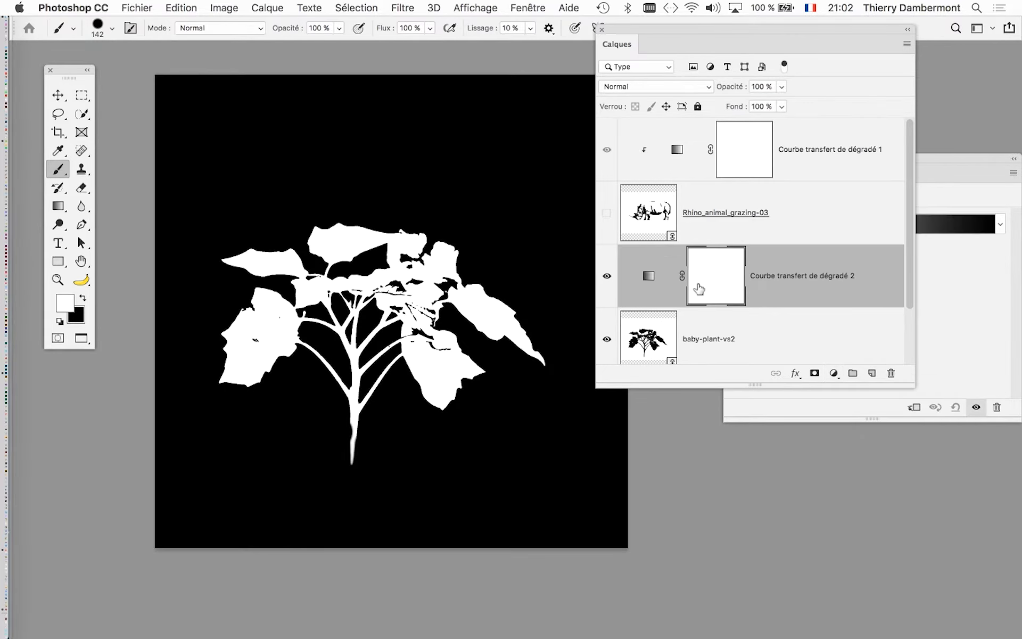
Step: Set the plant's gradient map to render it green on white, and clip the adjustment to the baby-plant-vs2 layer
drag(961, 173, 584, 76)
click(376, 156)
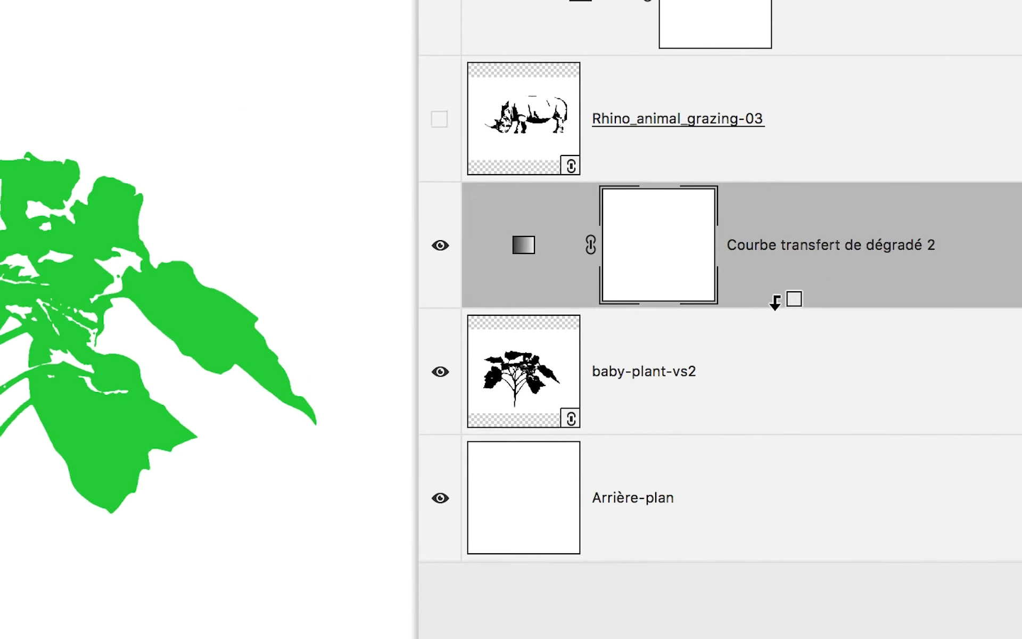
alt+click(775, 302)
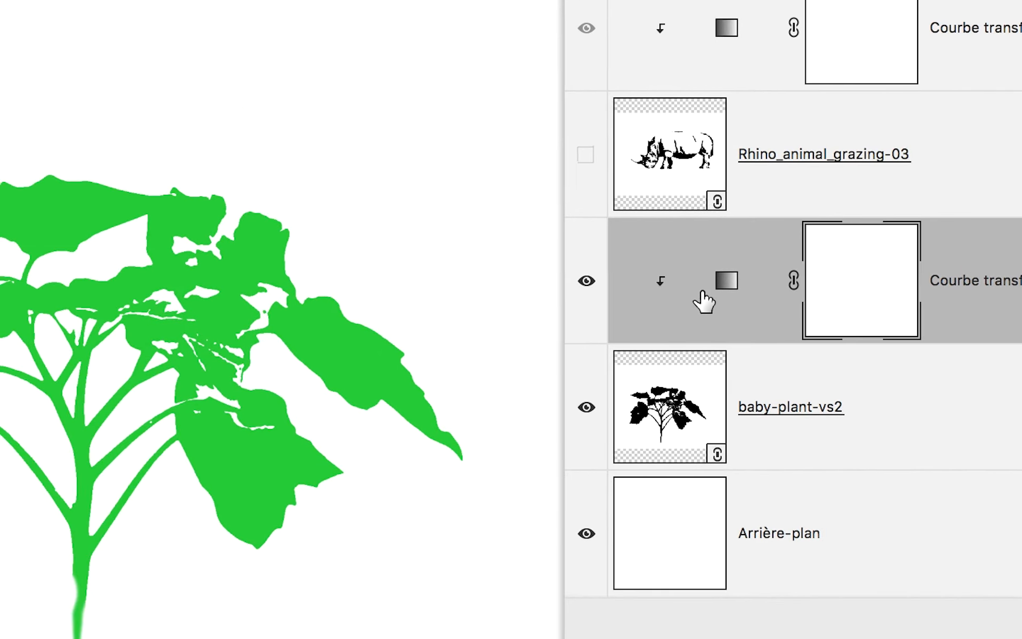
Step: Show the Rhino_animal_grazing-03 layer again and set its blend mode to Multiply (Produit)
click(585, 155)
click(638, 164)
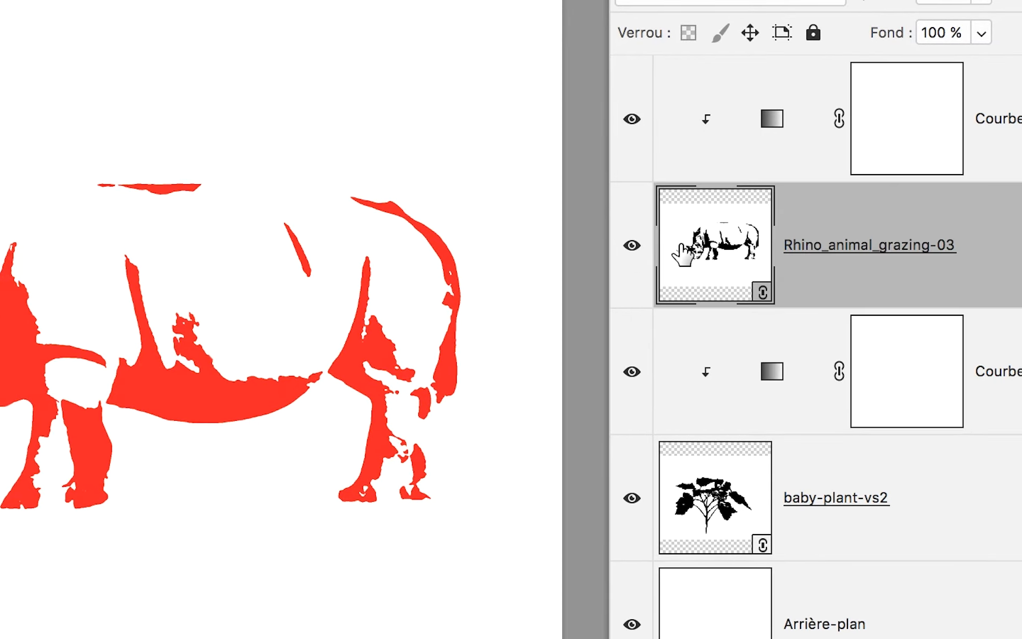
drag(681, 252, 682, 254)
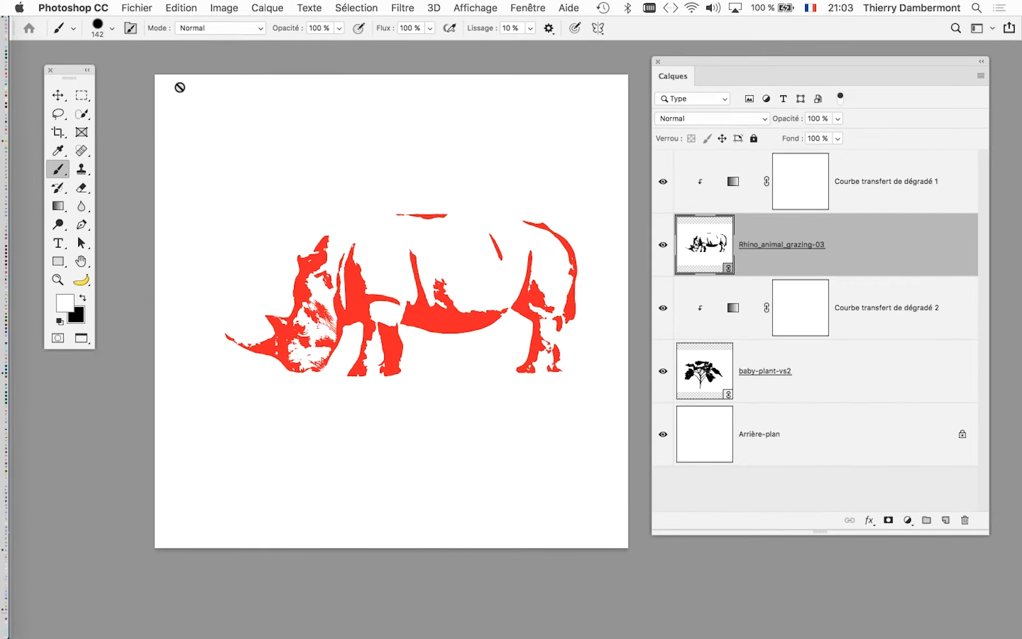
click(712, 118)
click(739, 186)
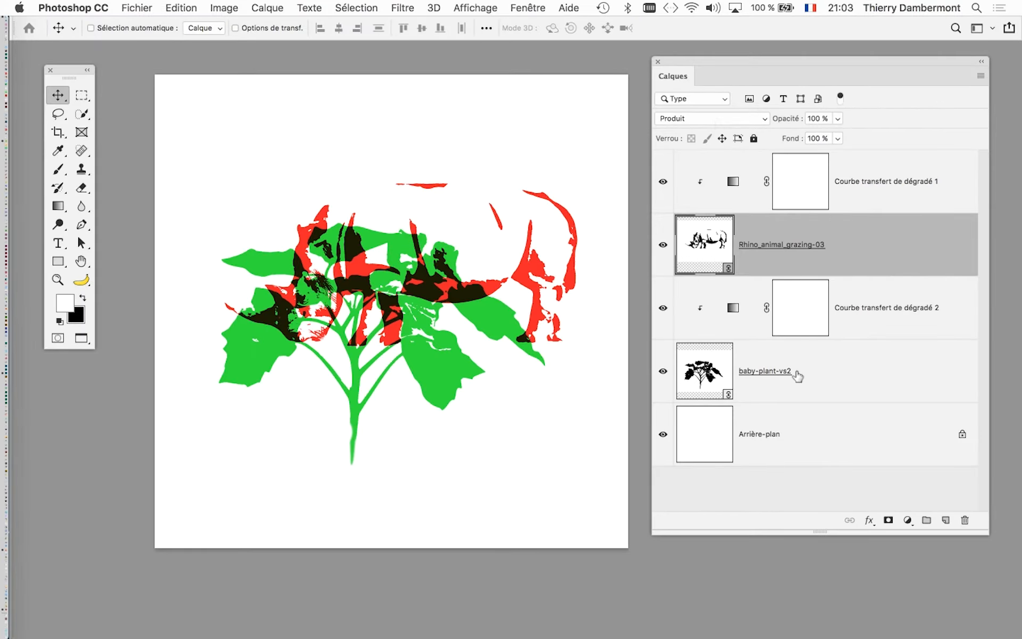
Step: Scale the baby-plant-vs2 layer down to roughly half its size and place it over the rhino's head and front legs
click(796, 374)
drag(371, 330, 354, 341)
drag(798, 61, 786, 46)
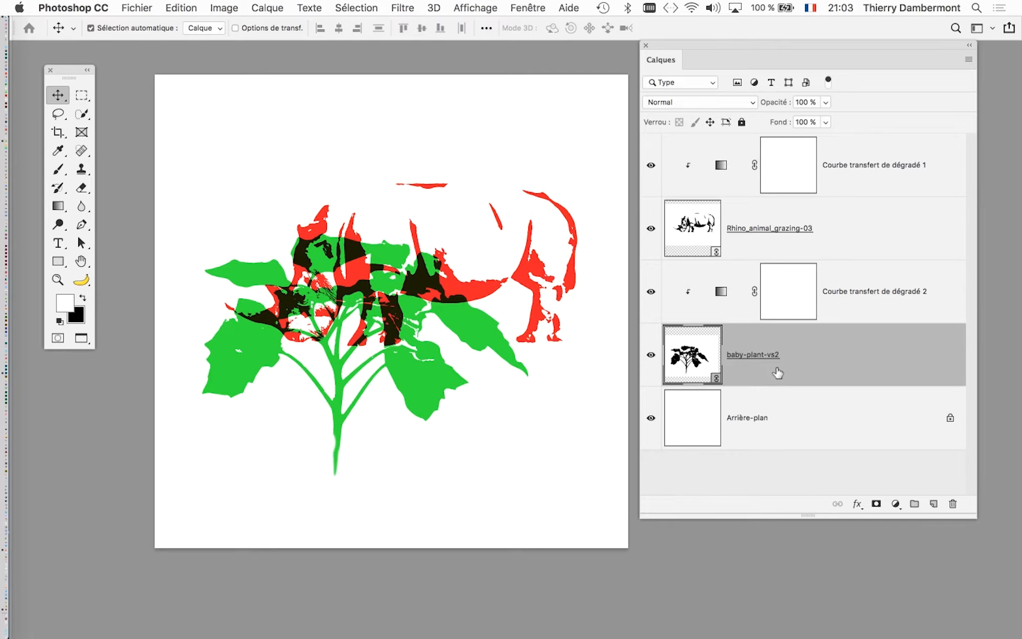
key(super+t)
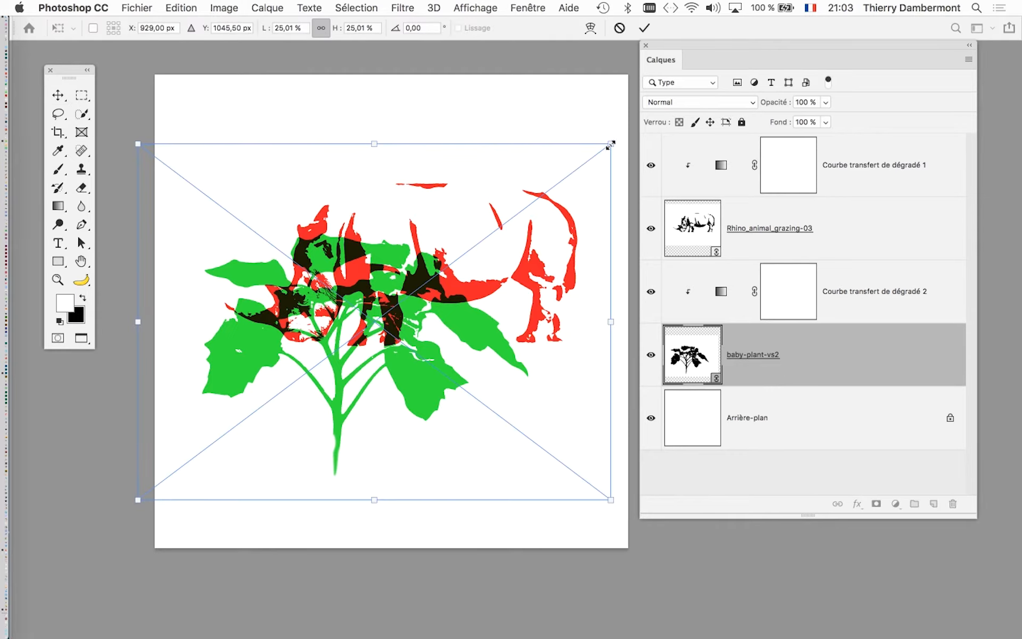
drag(610, 145, 423, 367)
drag(312, 421, 373, 343)
click(645, 28)
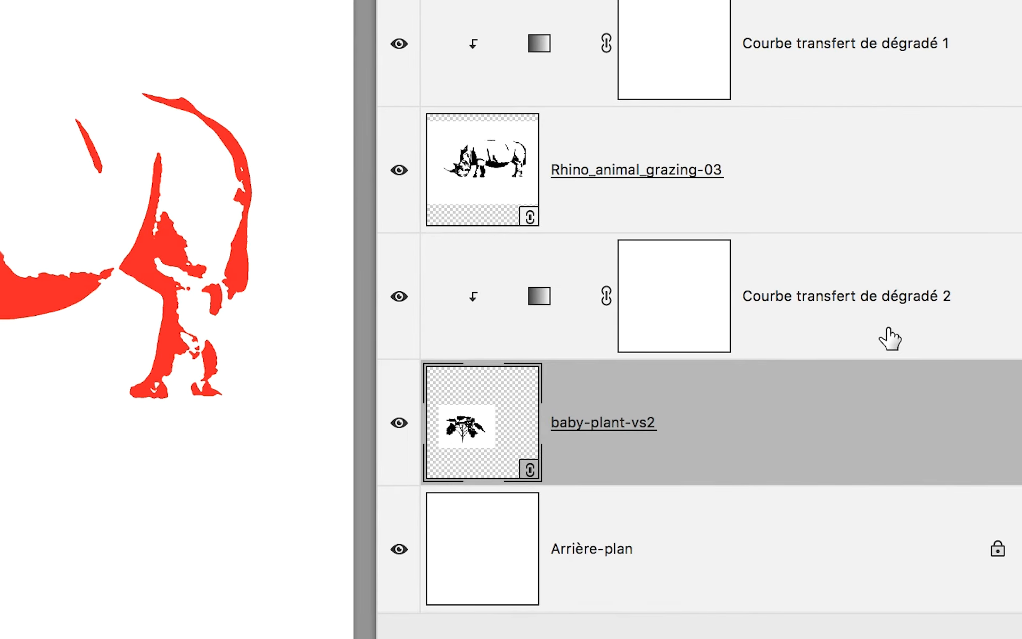
Step: Group the baby-plant-vs2 layer with its gradient map, and duplicate the group
shift+click(890, 338)
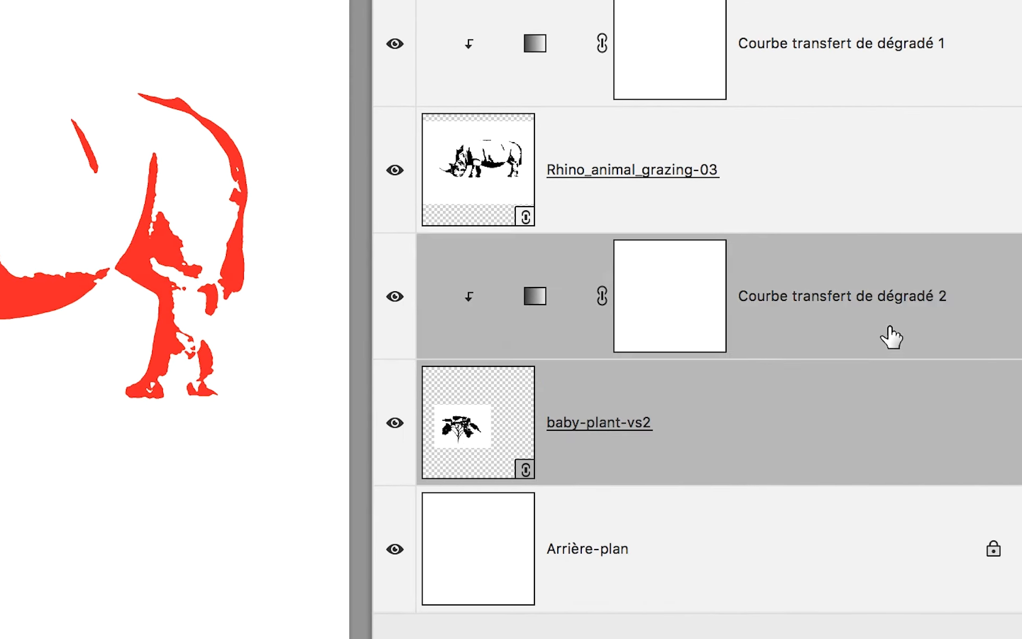
key(super+g)
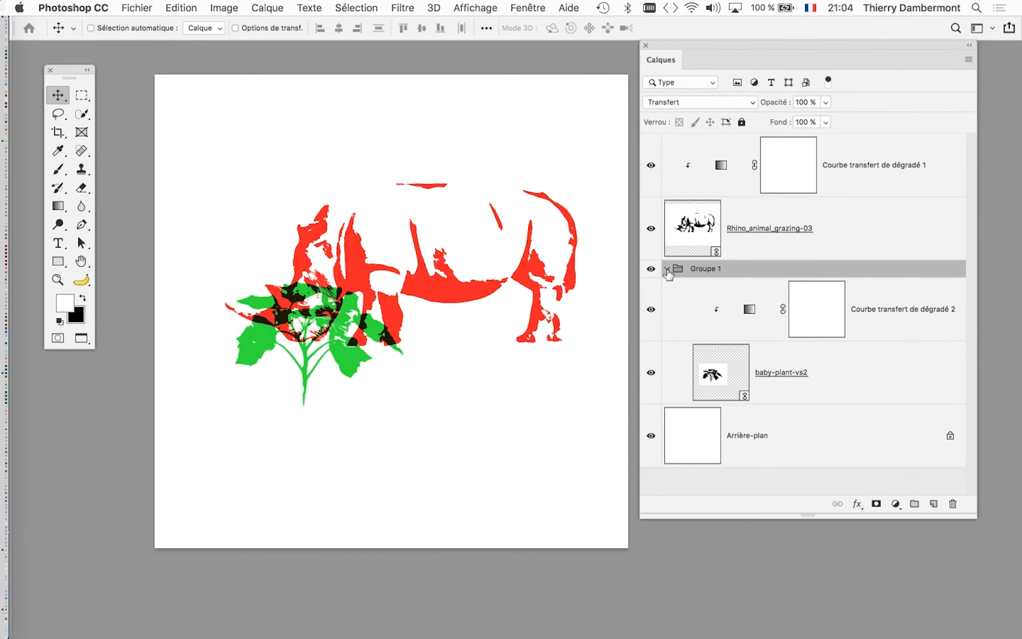
click(600, 264)
drag(699, 272, 934, 504)
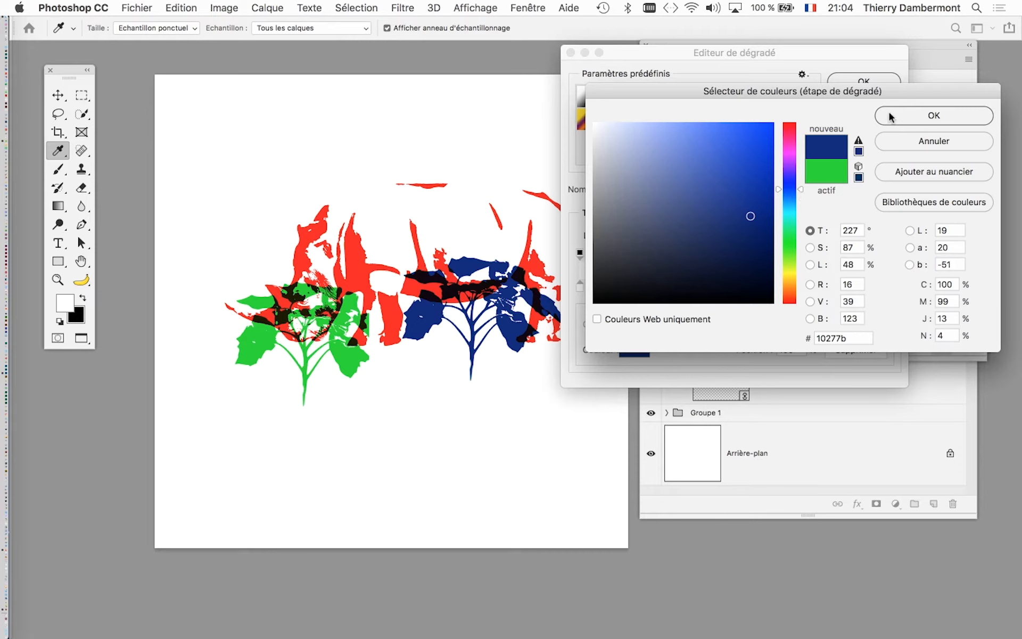
Step: Set the coloured end stop of the duplicated plant's gradient map to turquoise #3ebbb4
click(924, 112)
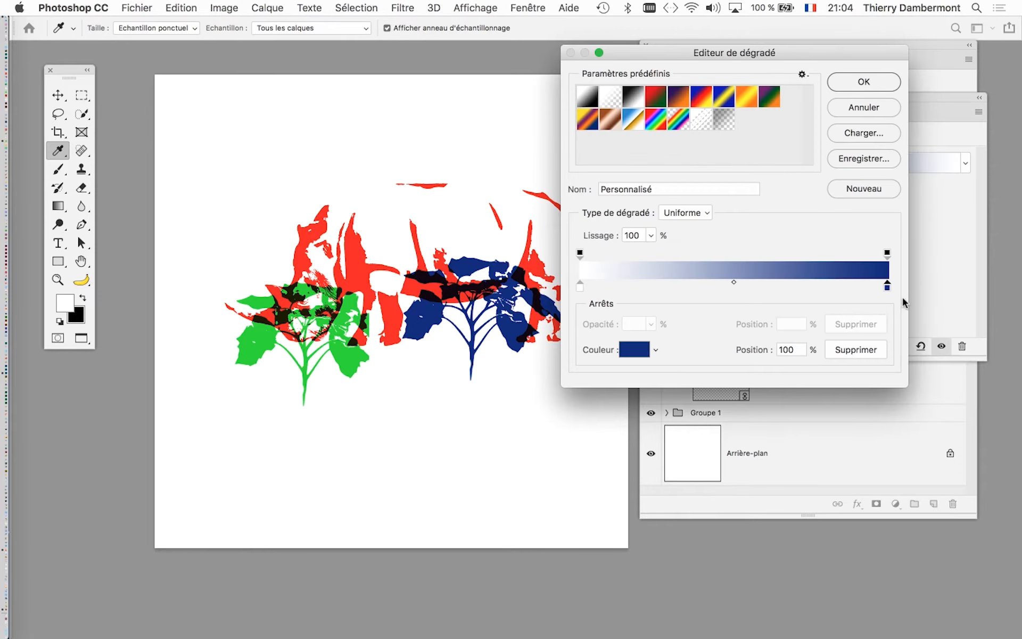
double_click(887, 286)
click(787, 214)
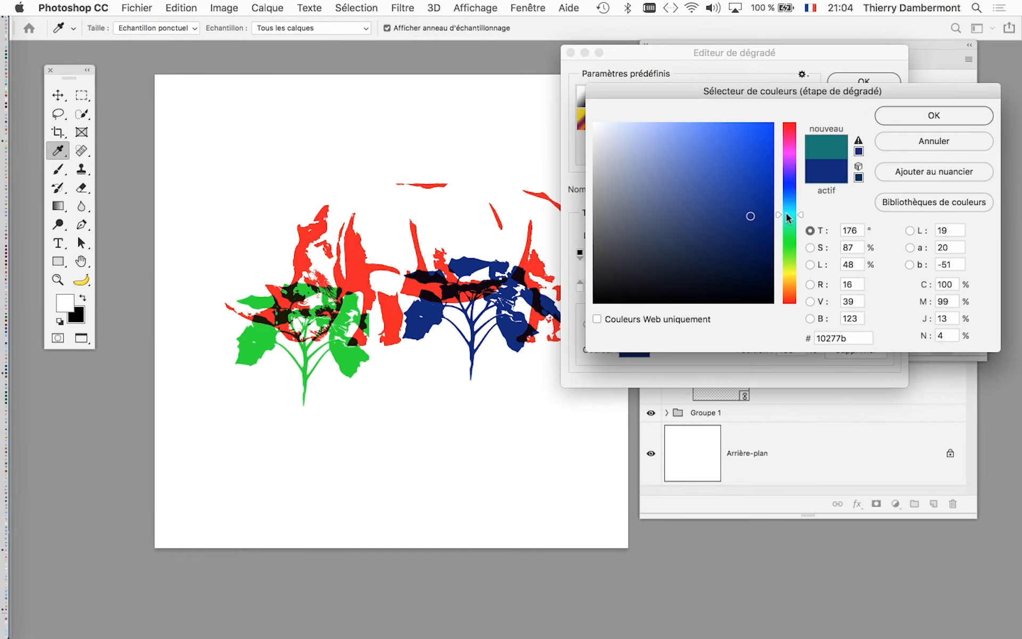
click(684, 137)
click(711, 169)
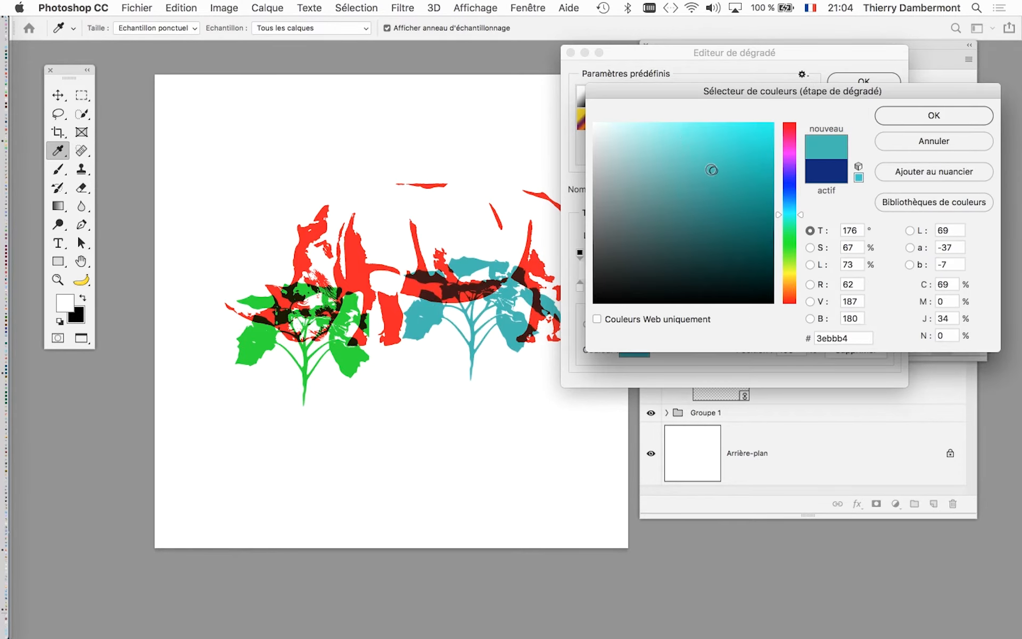
click(911, 115)
click(861, 84)
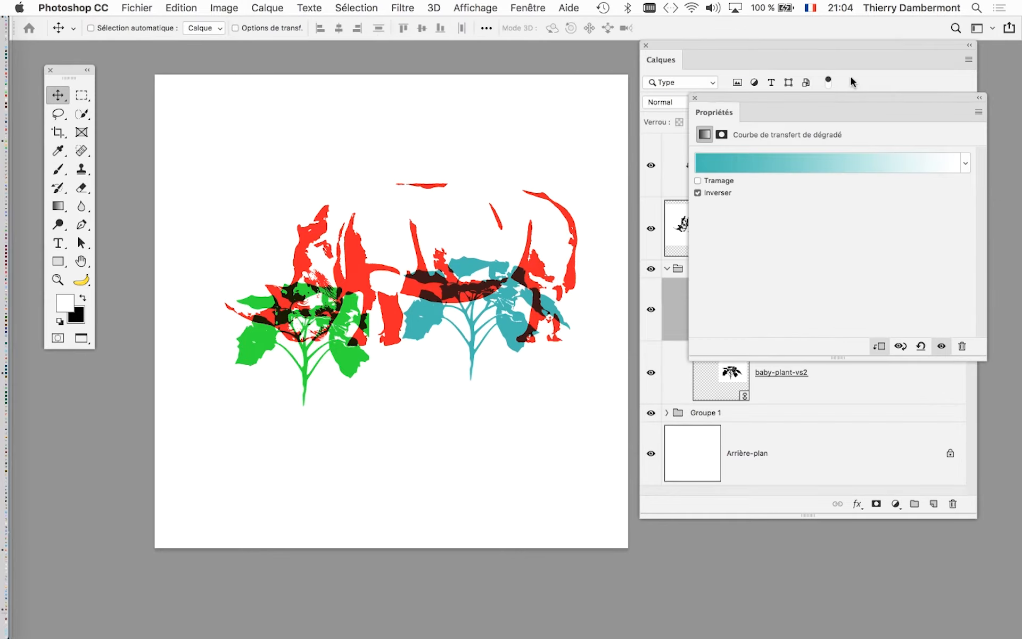